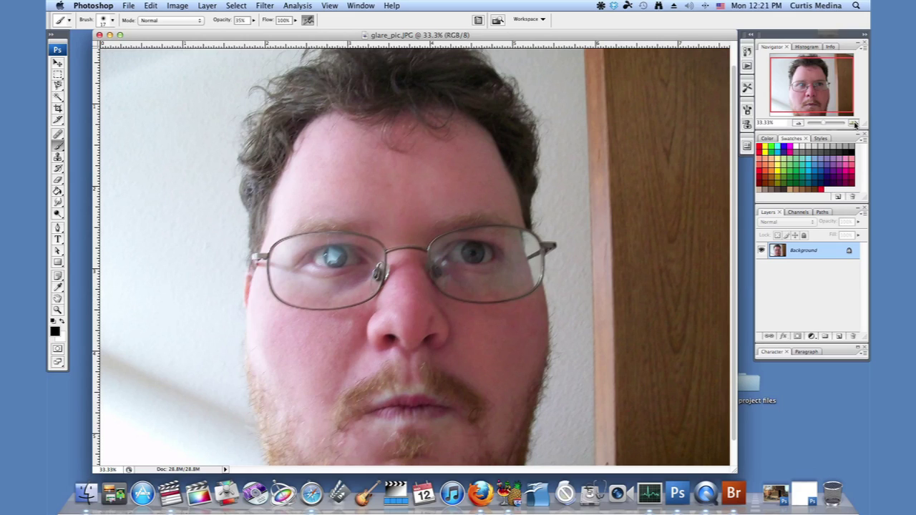
Zoom the Navigator to 66.7% with both eyes centred in the view
click(856, 125)
click(855, 124)
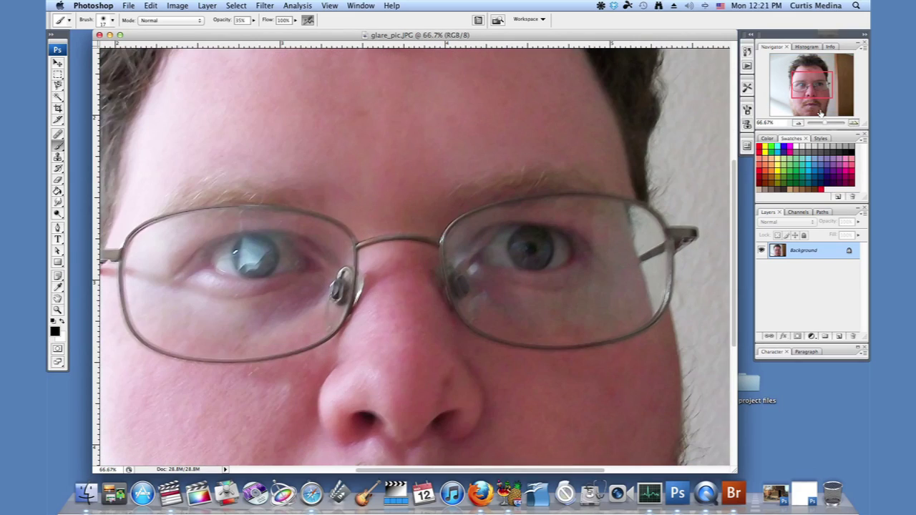
drag(812, 91, 815, 86)
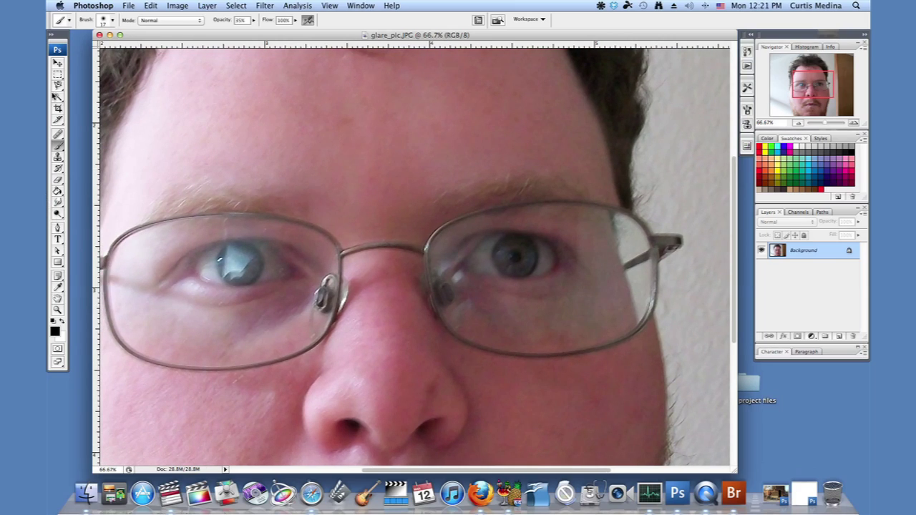
drag(60, 86, 83, 86)
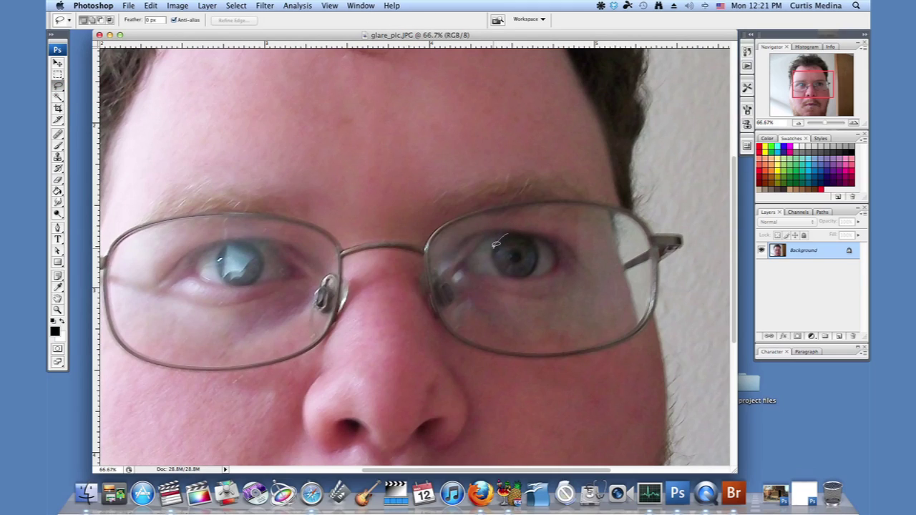
Draw a freehand lasso outline around the glare-free right-hand iris
drag(496, 263, 503, 270)
drag(541, 247, 522, 234)
Copy the selected clean iris and paste it onto a new Layer 1
click(151, 5)
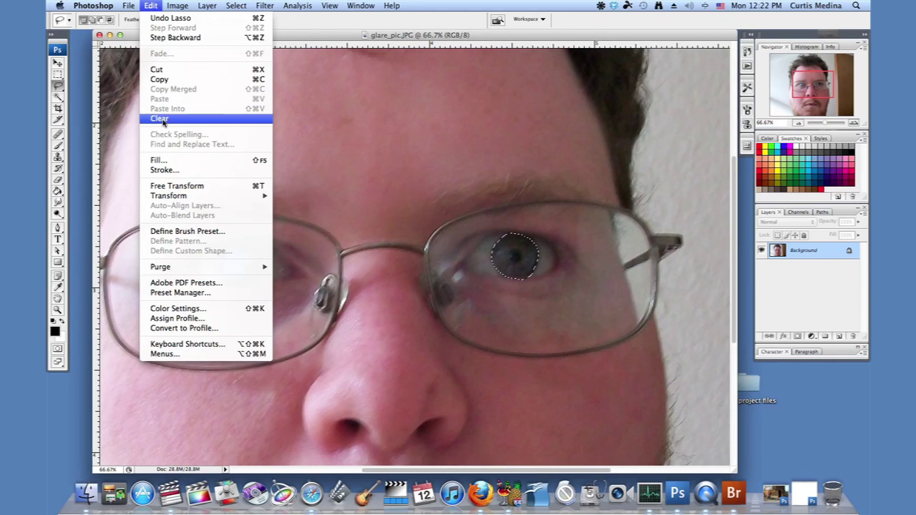
click(166, 84)
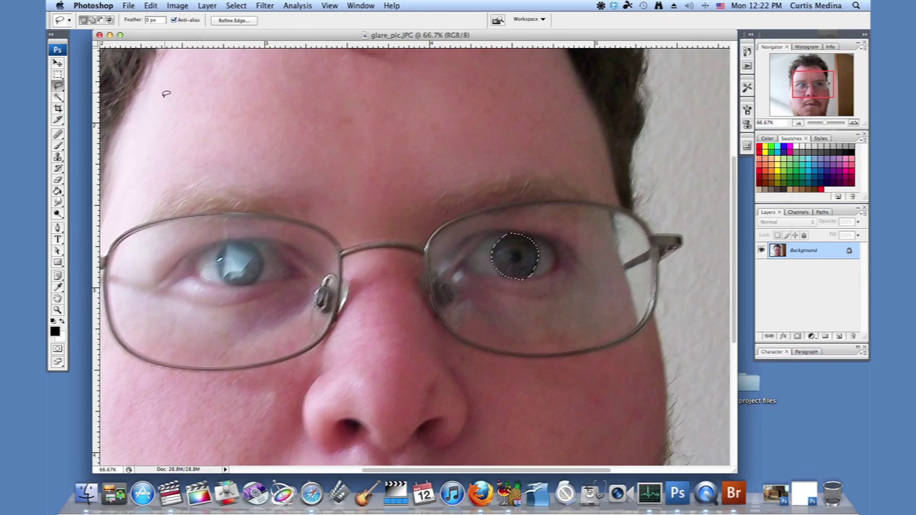
click(152, 6)
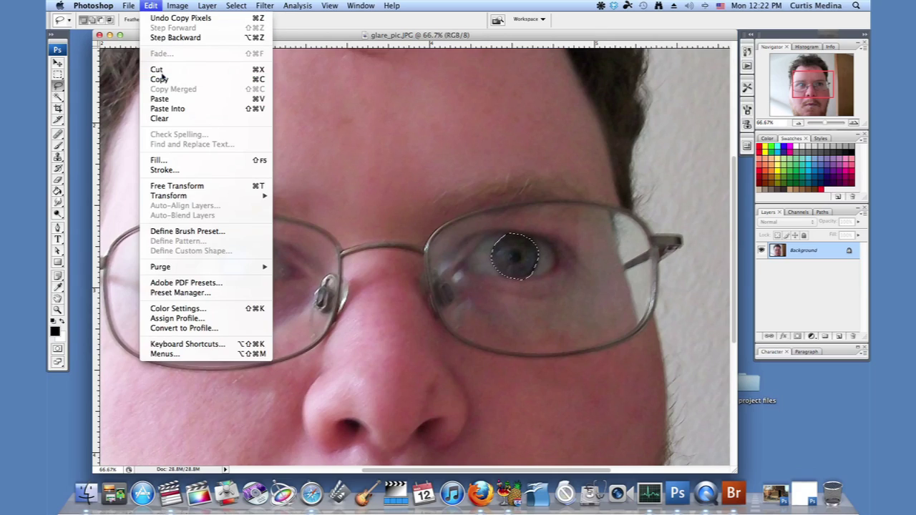
click(171, 108)
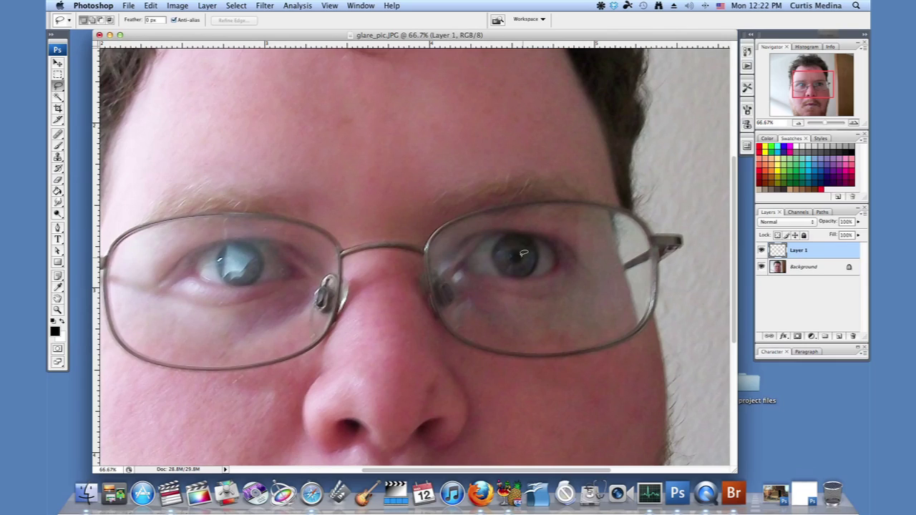
click(58, 62)
Drag the pasted iris onto the left eye and nudge it to align the pupil
drag(508, 258, 234, 269)
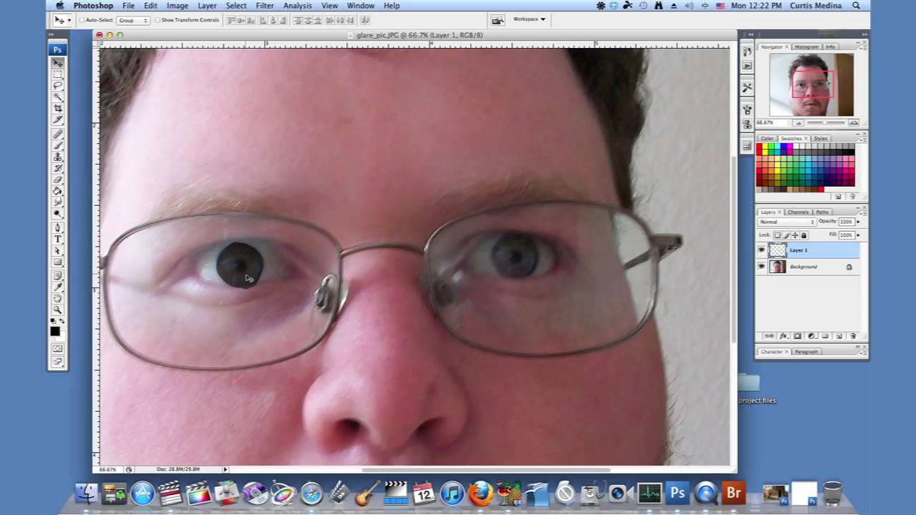
drag(246, 277, 247, 276)
click(59, 181)
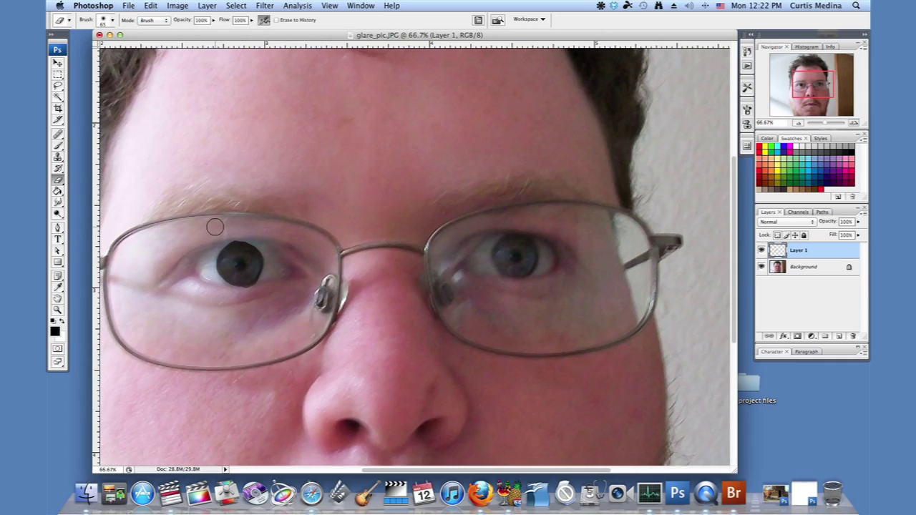
Set the Eraser to a 65 px, 0% hardness brush at 57% opacity
right_click(274, 242)
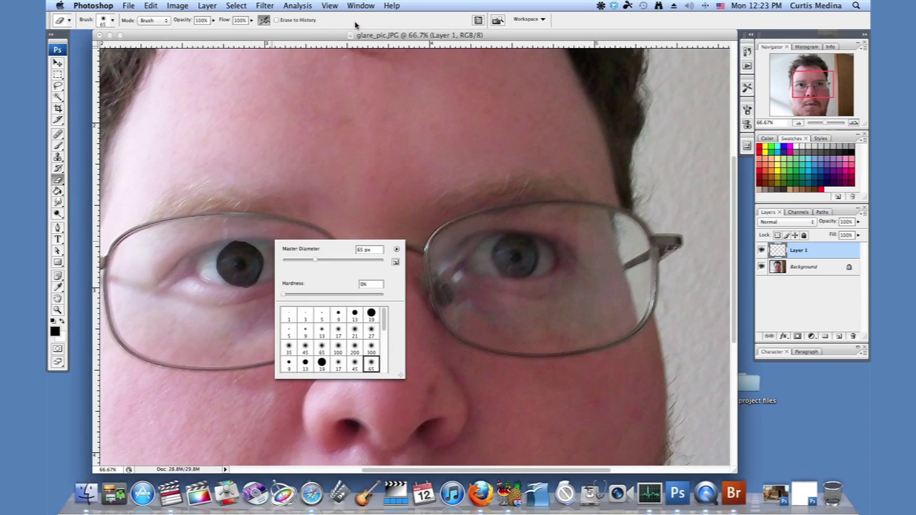
click(355, 23)
click(212, 24)
drag(215, 31, 191, 30)
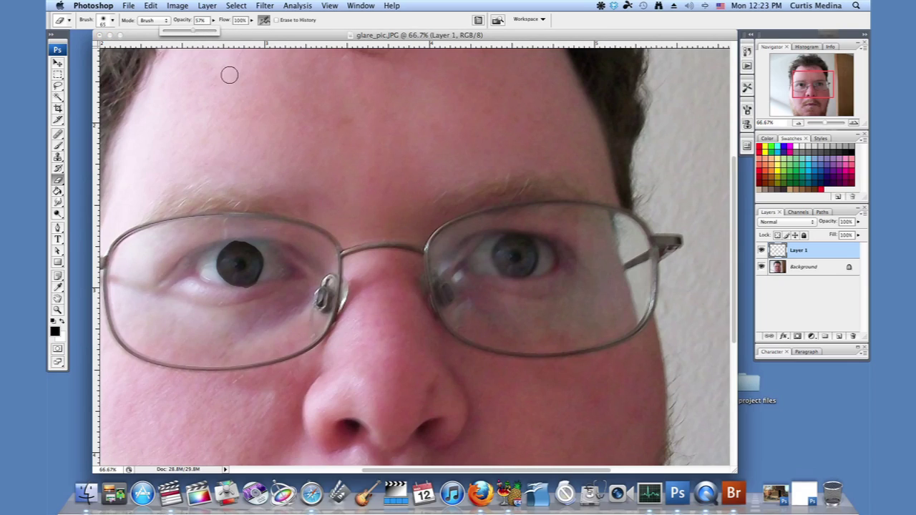
click(267, 247)
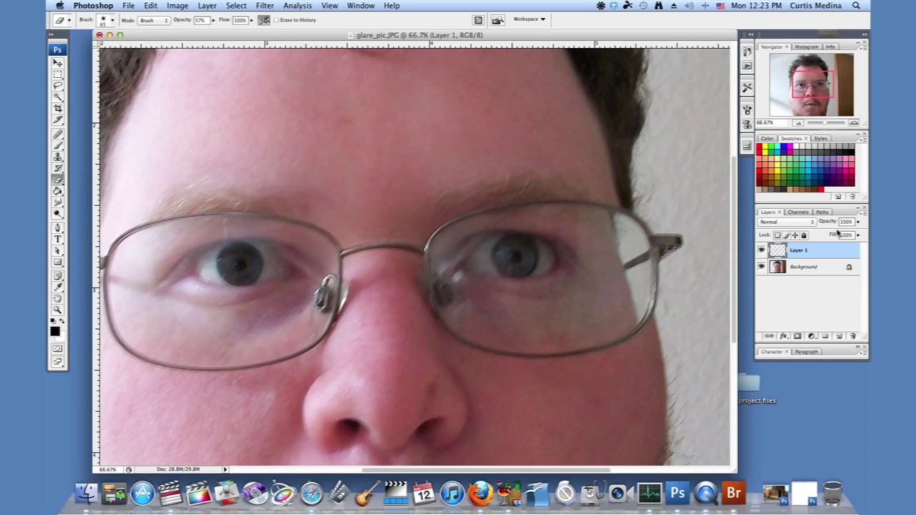
click(858, 224)
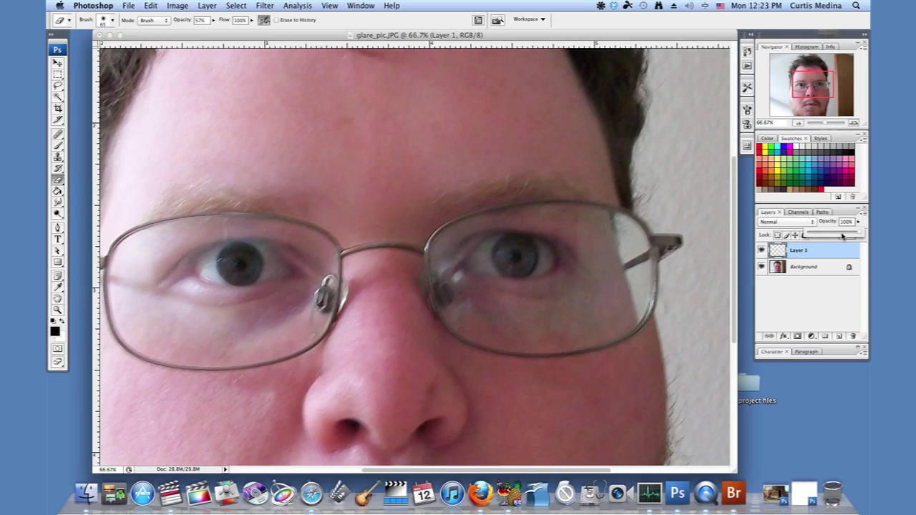
drag(842, 236, 833, 236)
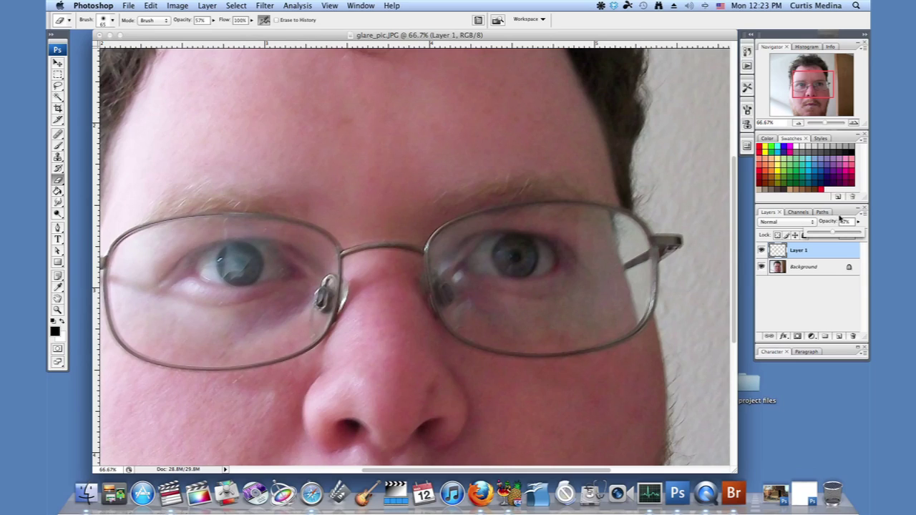
click(762, 250)
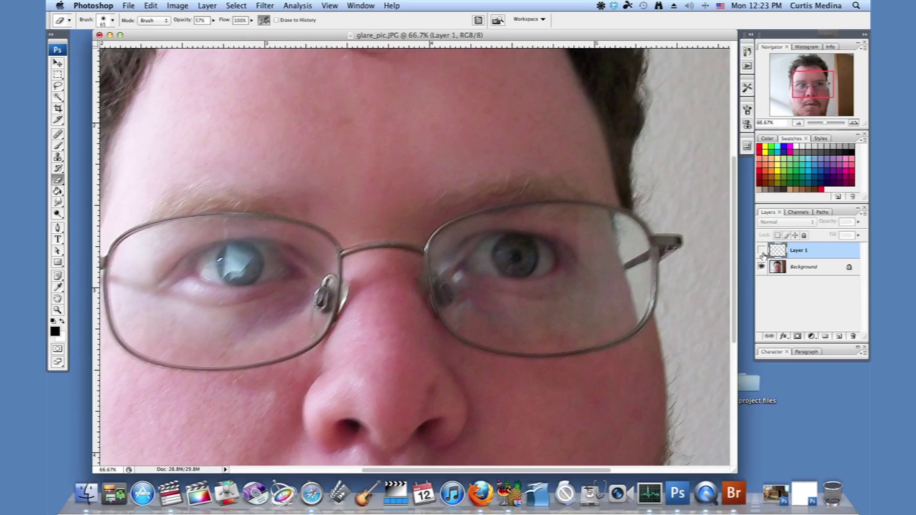
click(762, 250)
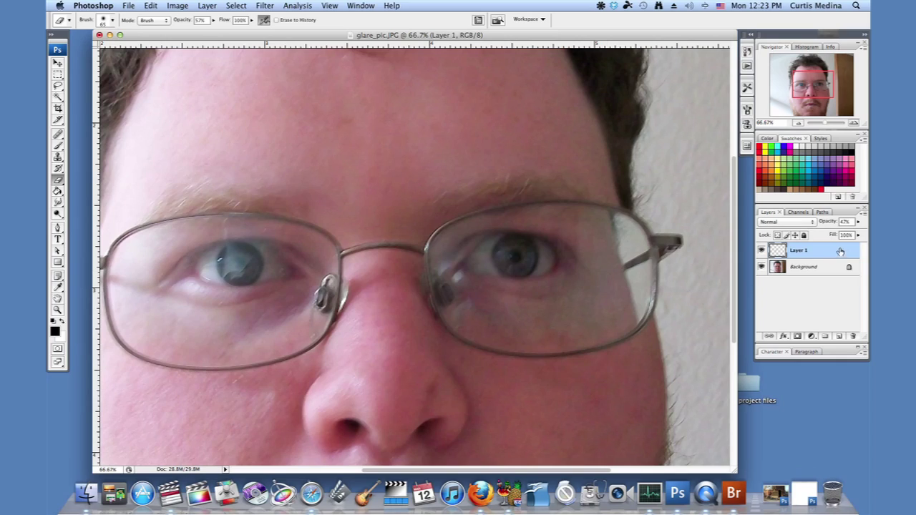
click(857, 223)
drag(834, 235, 863, 235)
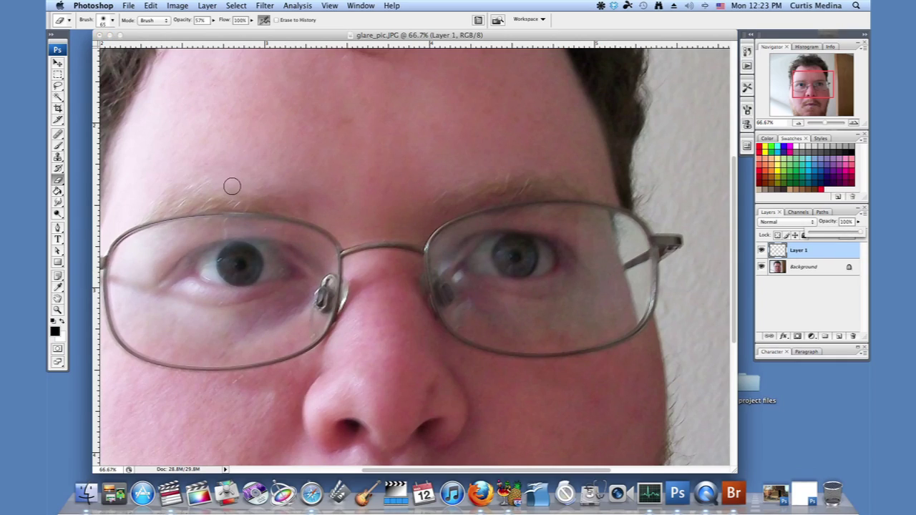
Apply Levels to Layer 1, lowering the white input to 183 and tweaking midtones
click(178, 8)
mouse_move(195, 34)
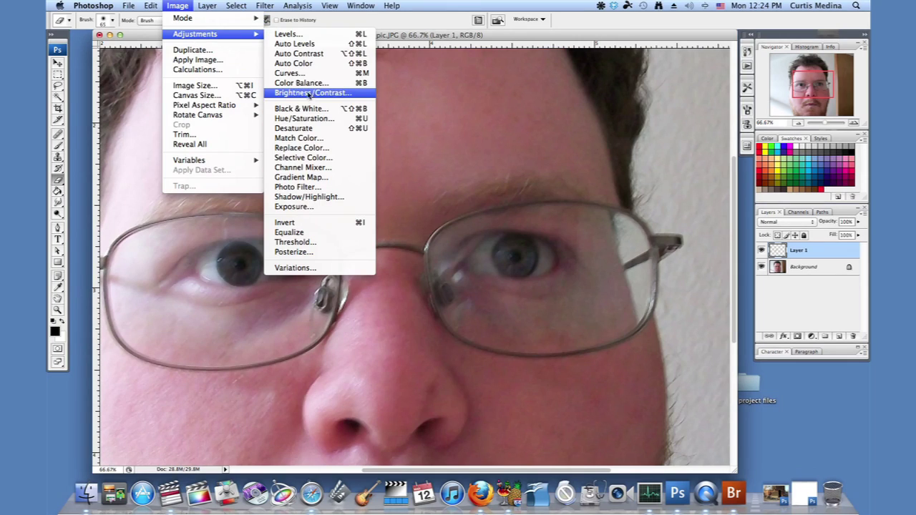
click(286, 35)
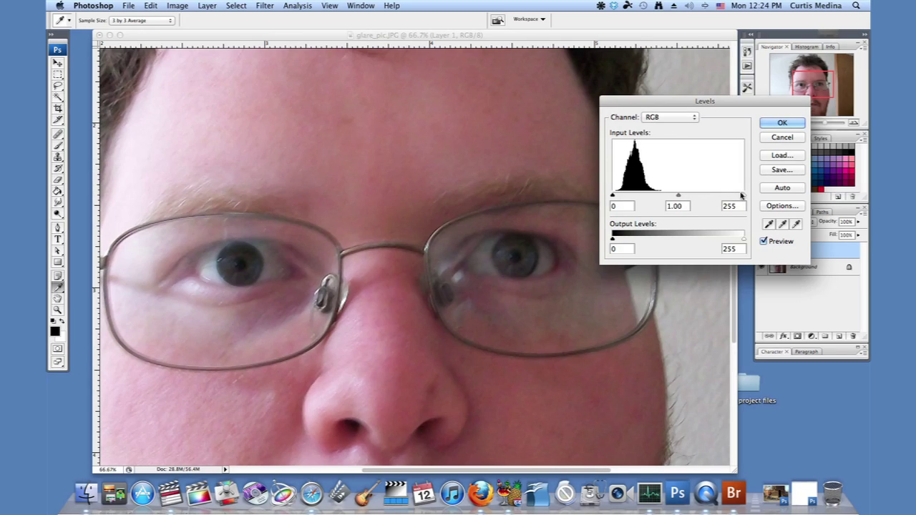
drag(744, 195, 713, 206)
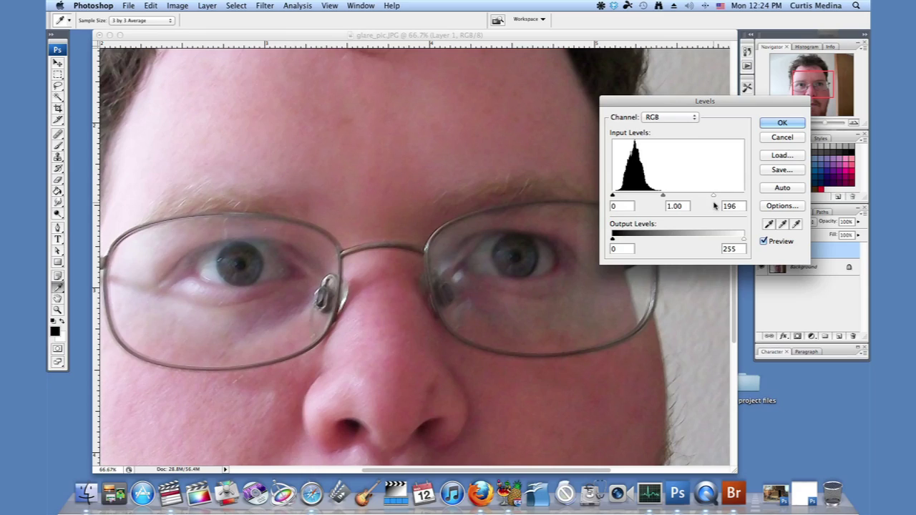
drag(612, 196, 613, 197)
drag(669, 198, 660, 200)
key(Tab)
key(Tab)
click(783, 124)
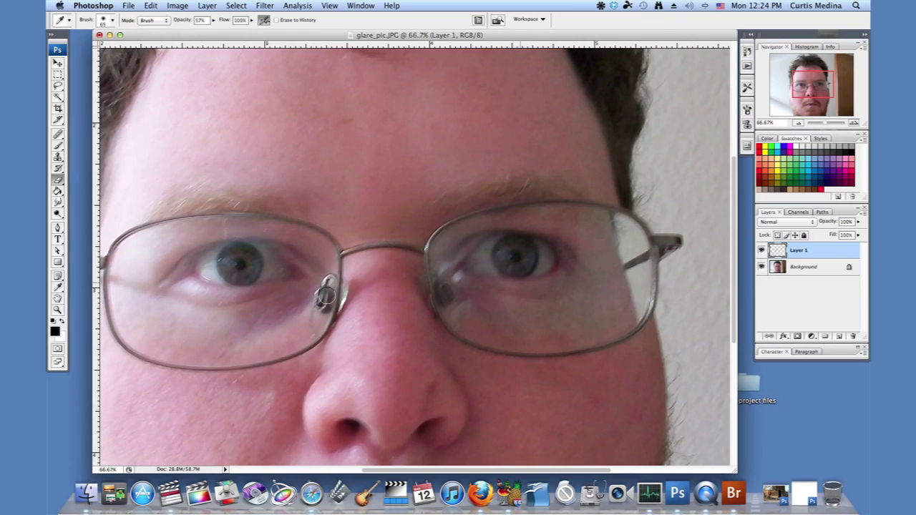
Erase more patch edges over the left eye, then zoom out to 33.3%
key(e)
mouse_move(305, 289)
mouse_down()
mouse_move(220, 289)
mouse_move(245, 297)
mouse_move(278, 263)
mouse_move(248, 273)
mouse_up()
drag(245, 234, 214, 279)
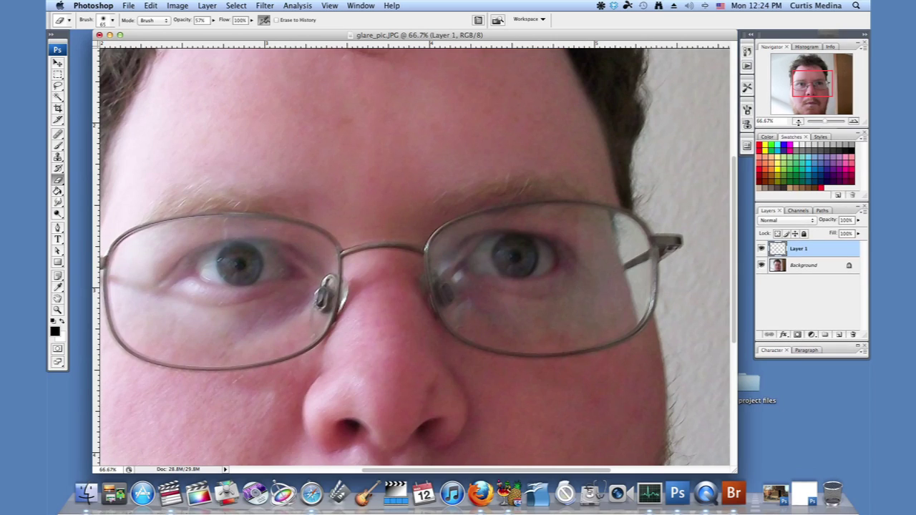
click(799, 123)
click(799, 124)
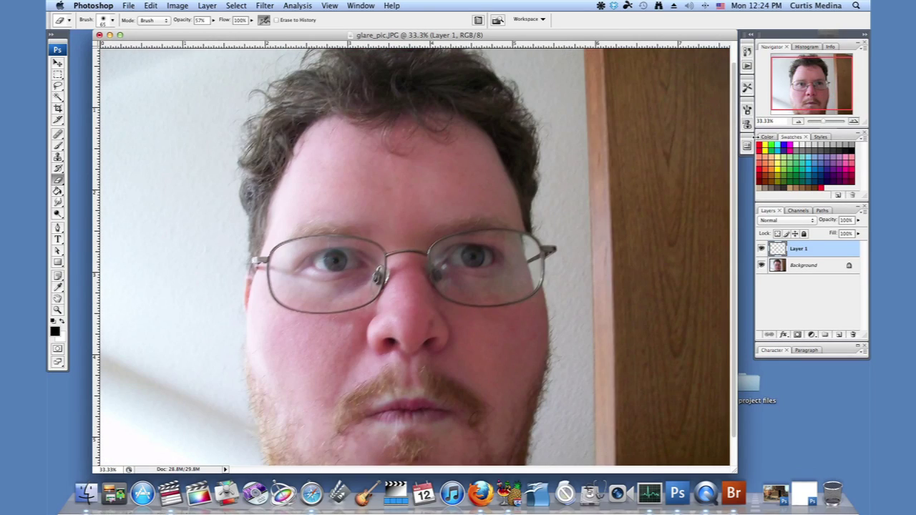